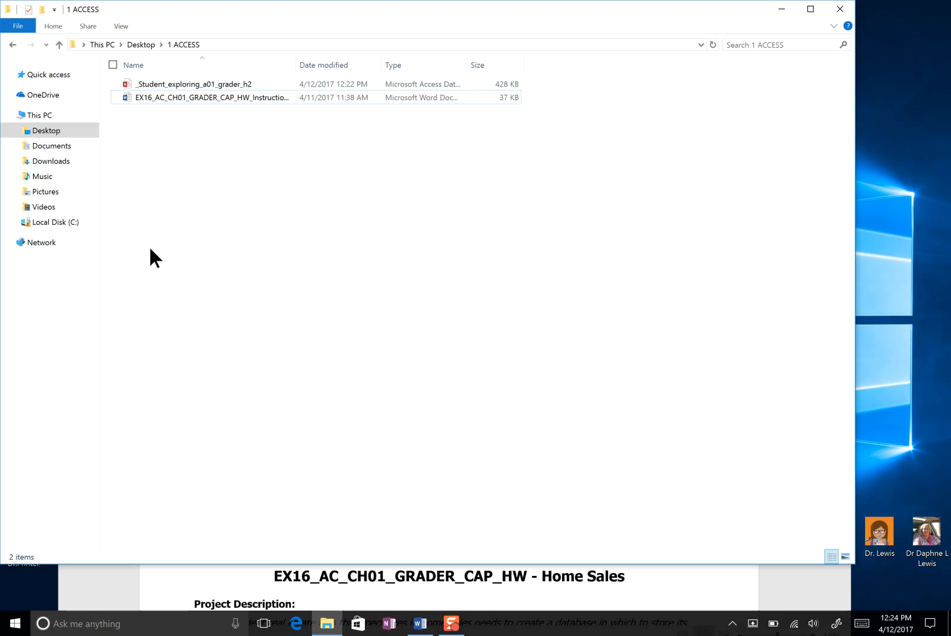
# Open the _Student_exploring_a01_grader_h2 database in Access, widen its list of objects, and enable the disabled content.
pyautogui.moveTo(297, 67); pyautogui.dragTo(317, 66)
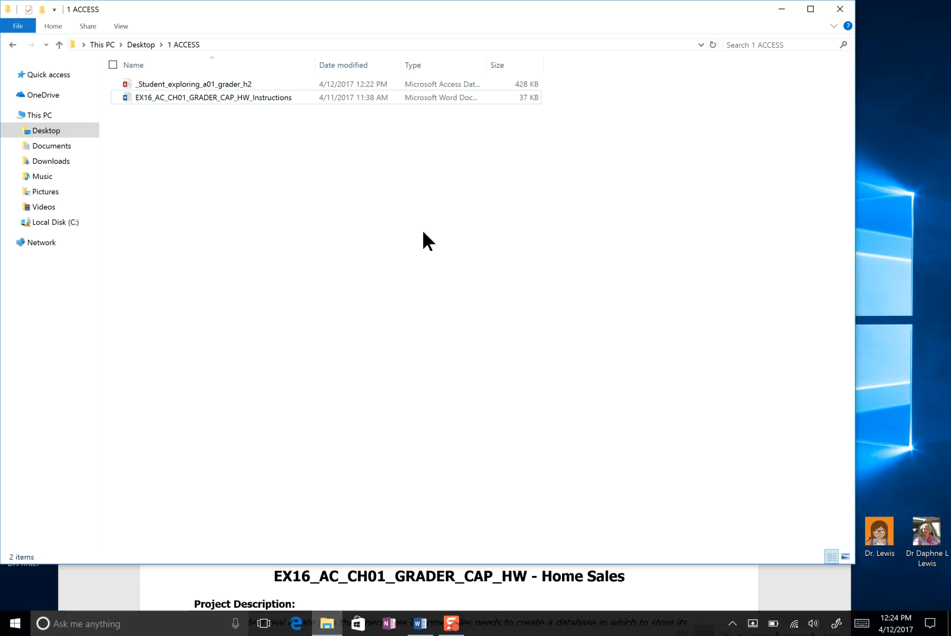
pyautogui.doubleClick(245, 84)
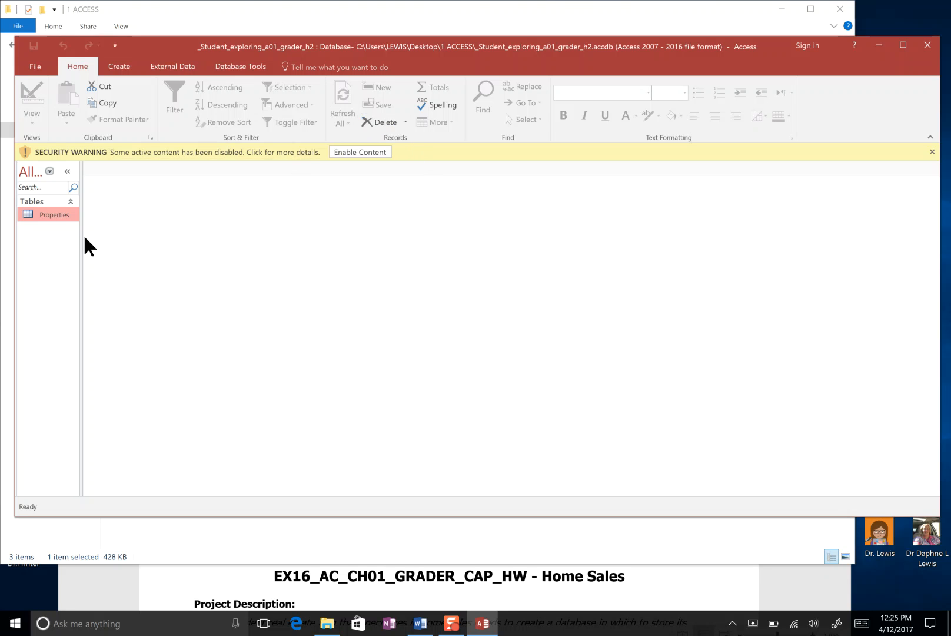
pyautogui.moveTo(81, 237); pyautogui.dragTo(153, 245)
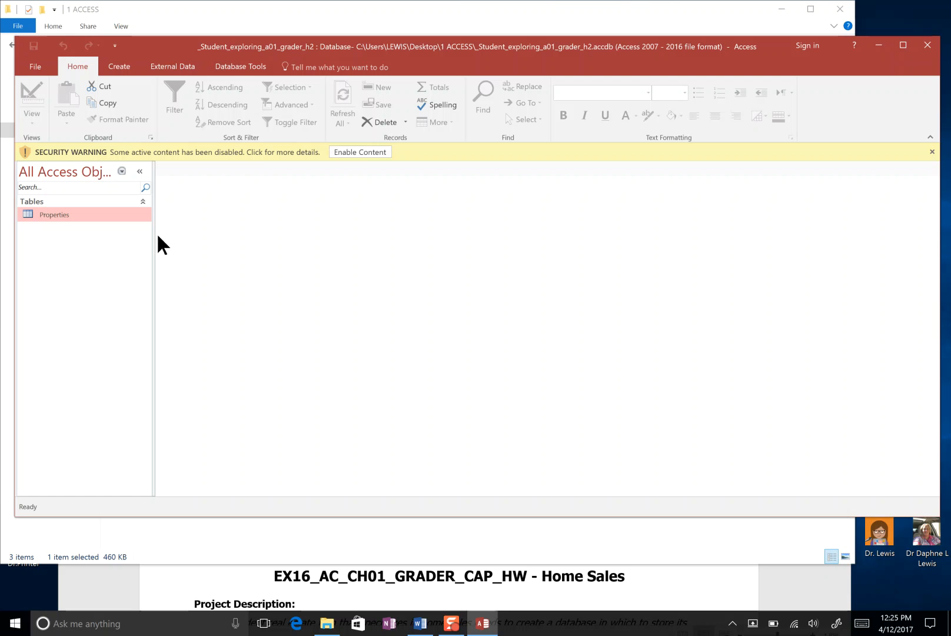
pyautogui.click(353, 153)
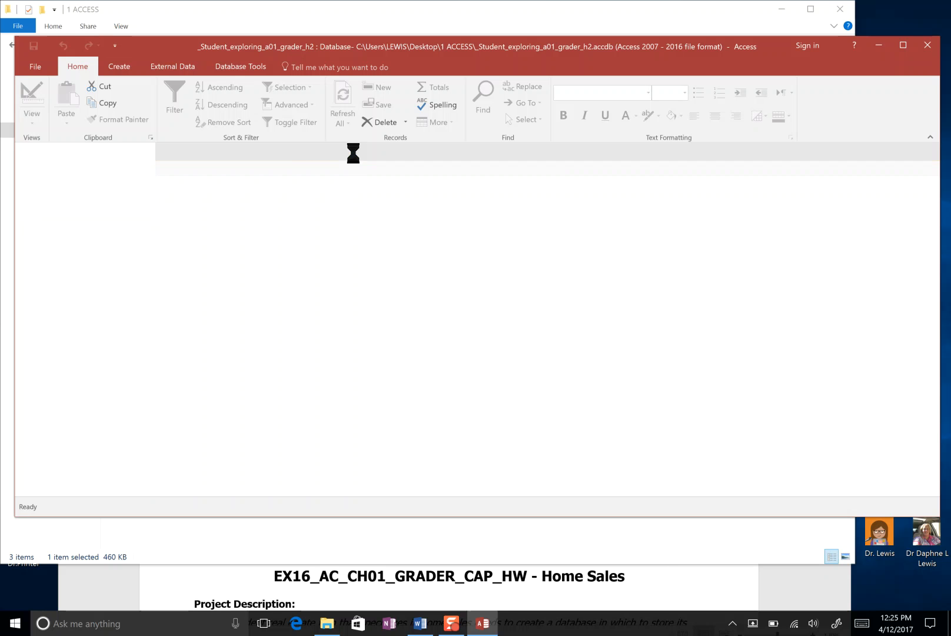
# Start saving a copy of the database in the default Access Database format in the desktop's 1 ACCESS folder.
pyautogui.click(40, 71)
pyautogui.click(41, 187)
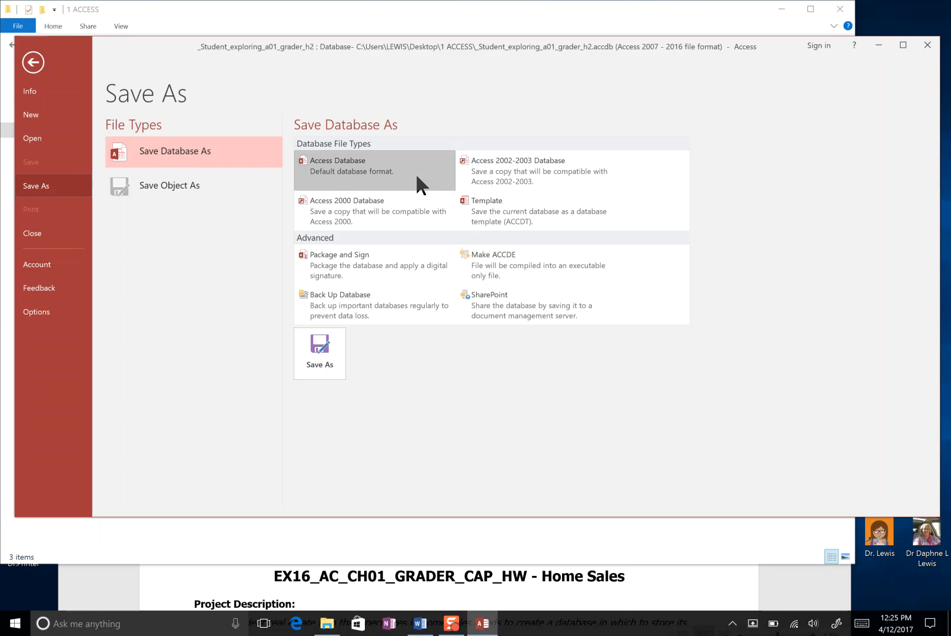
pyautogui.click(328, 351)
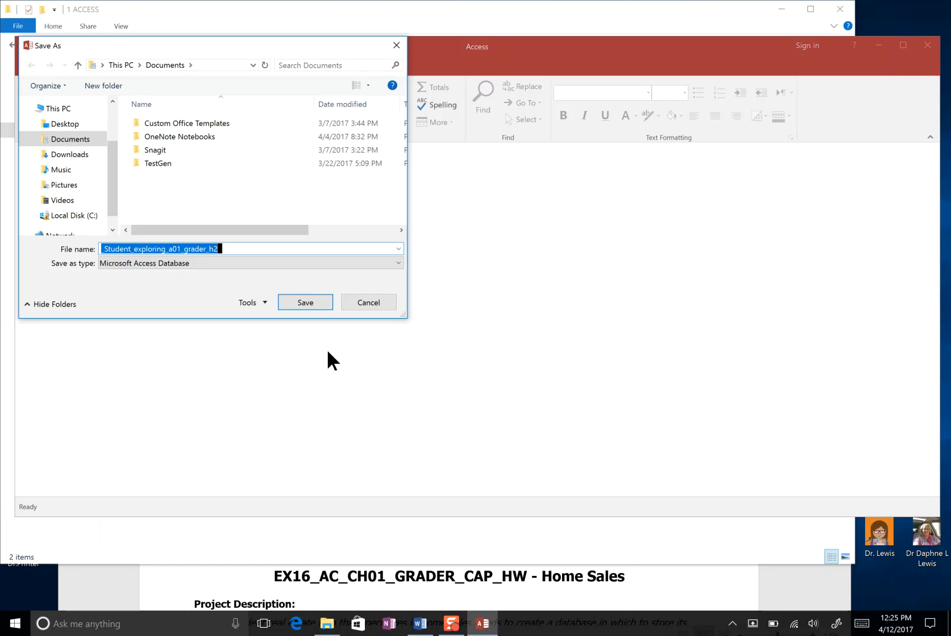
pyautogui.moveTo(241, 44); pyautogui.dragTo(492, 66)
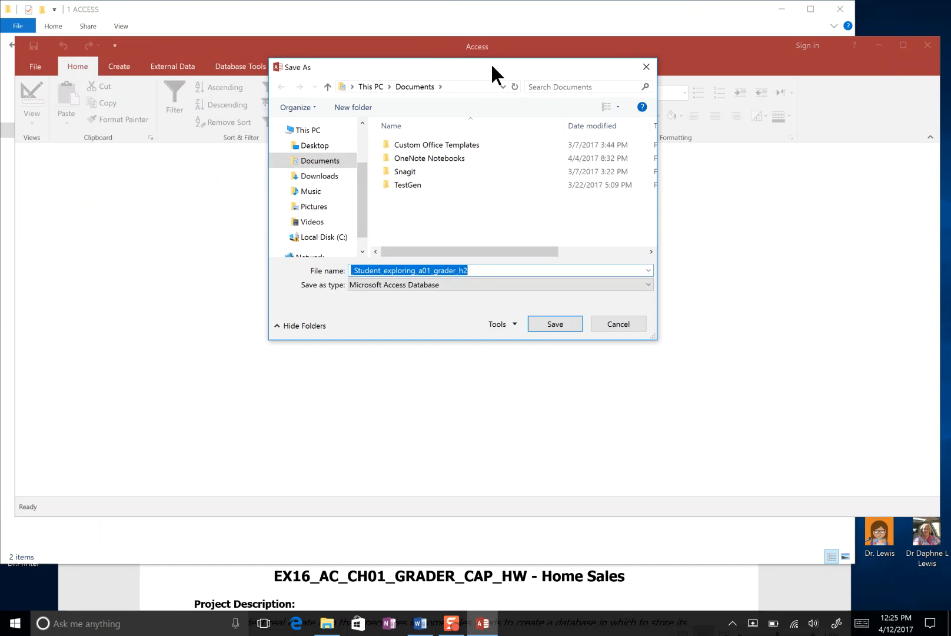
pyautogui.click(326, 147)
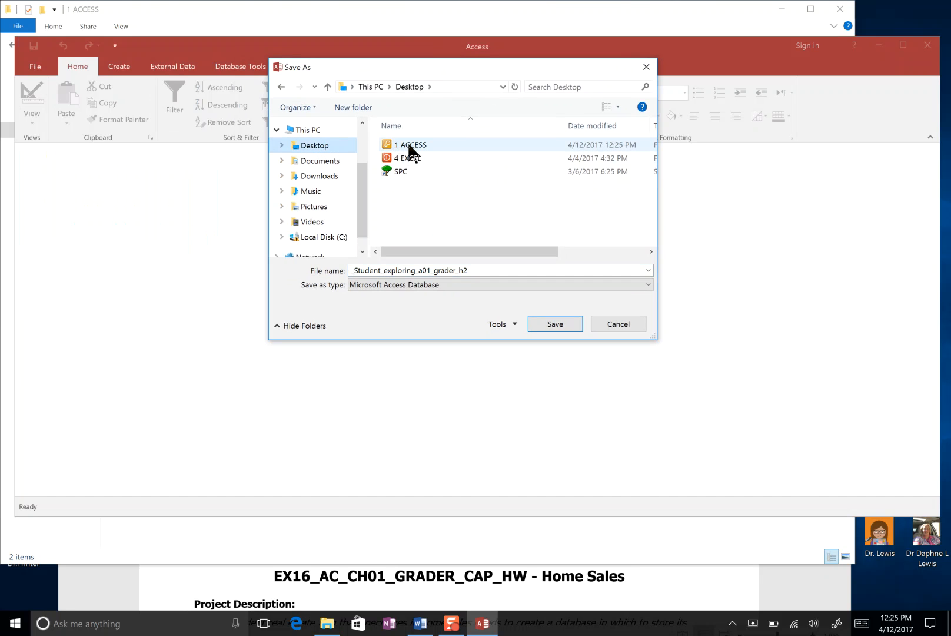
pyautogui.doubleClick(409, 146)
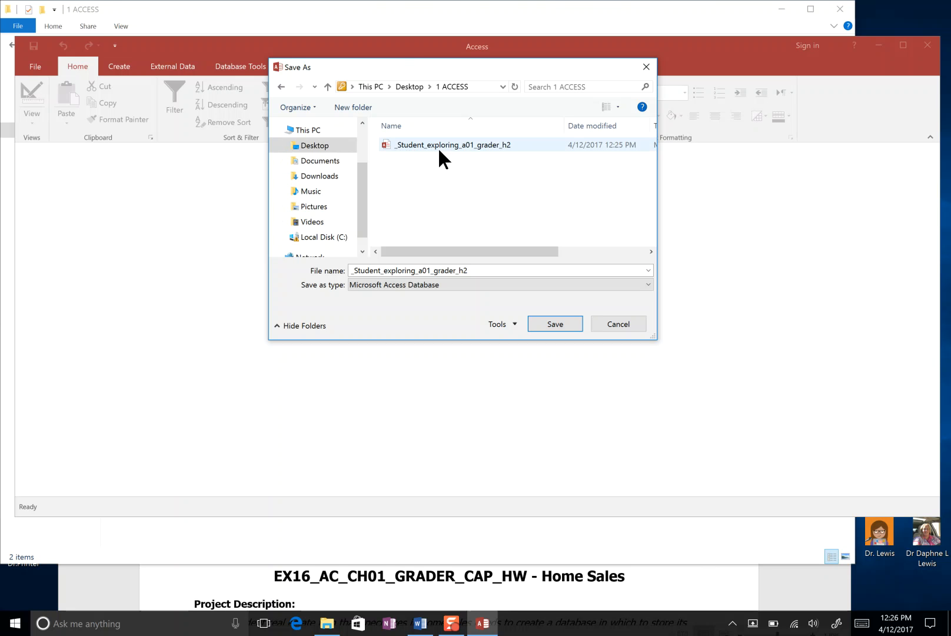
# Save the database copy as "1 VIDEO _exploring_a01_grader_h2" and enable its content.
pyautogui.doubleClick(380, 270)
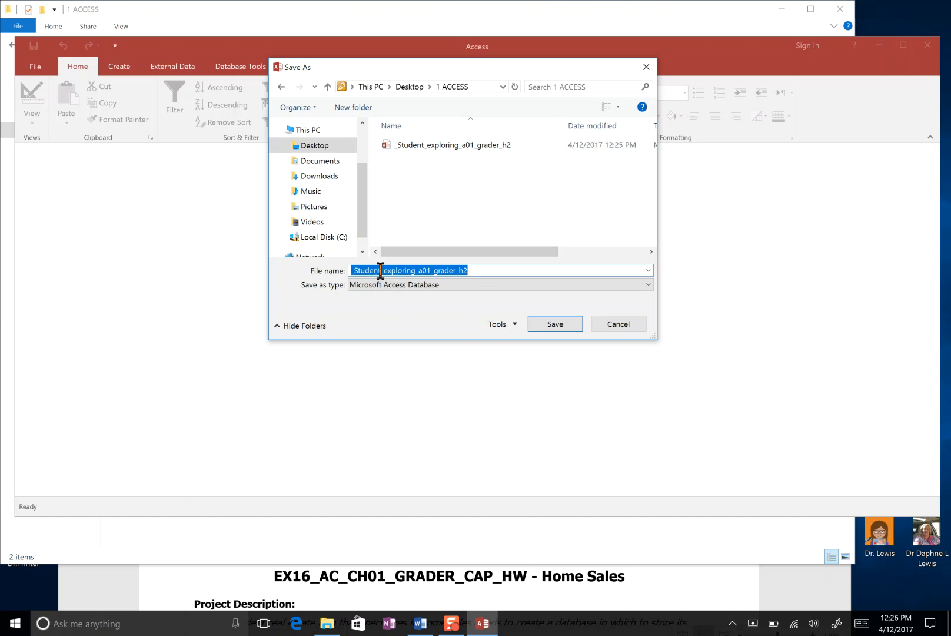
pyautogui.click(380, 271)
pyautogui.press('BackSpace')
pyautogui.press('BackSpace')
pyautogui.press('BackSpace')
pyautogui.press('BackSpace')
pyautogui.press('BackSpace')
pyautogui.press('BackSpace')
pyautogui.press('BackSpace')
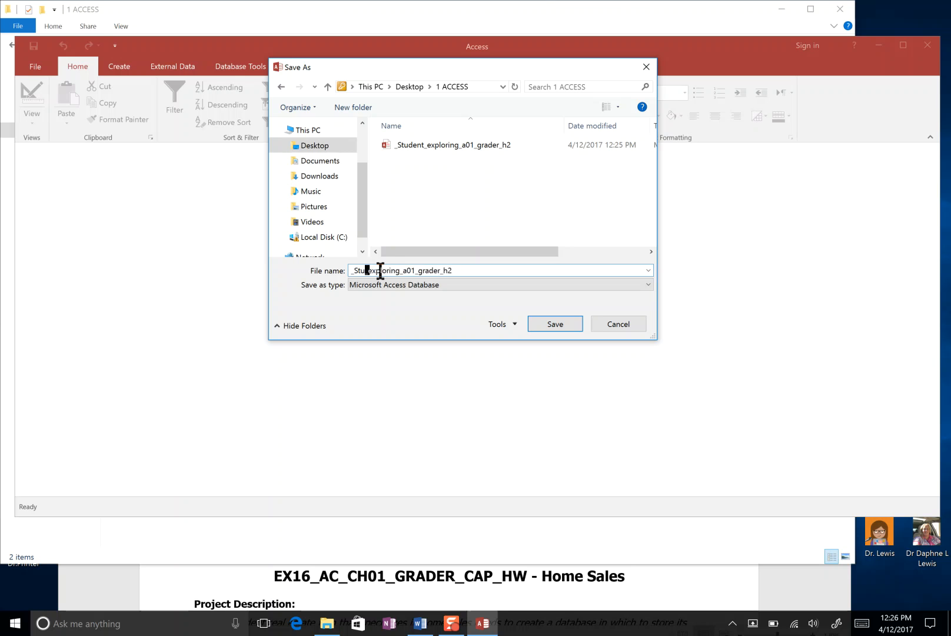
pyautogui.write('1 VIDEO')
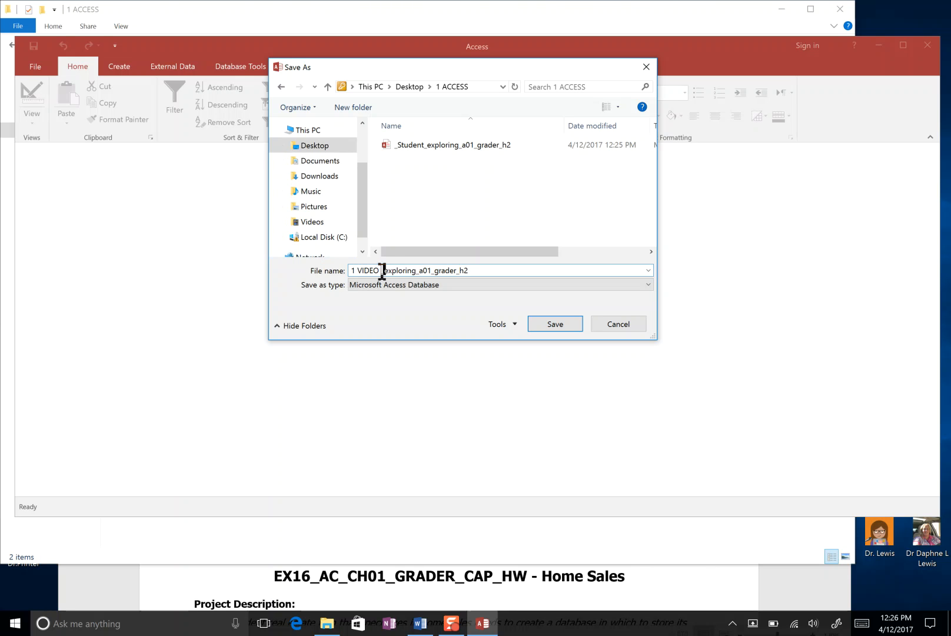
pyautogui.moveTo(376, 270); pyautogui.dragTo(357, 270)
pyautogui.click(558, 323)
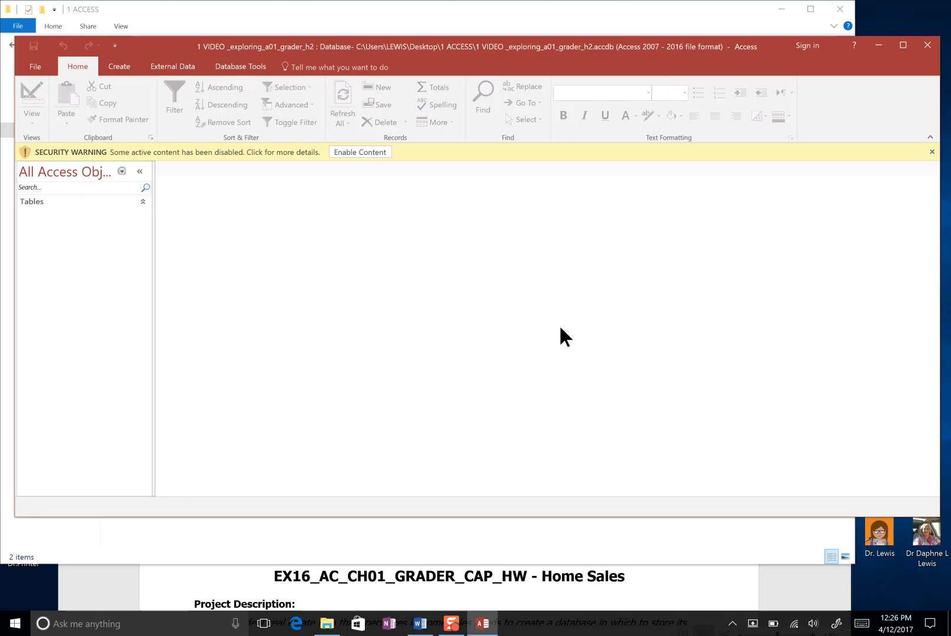
pyautogui.click(361, 152)
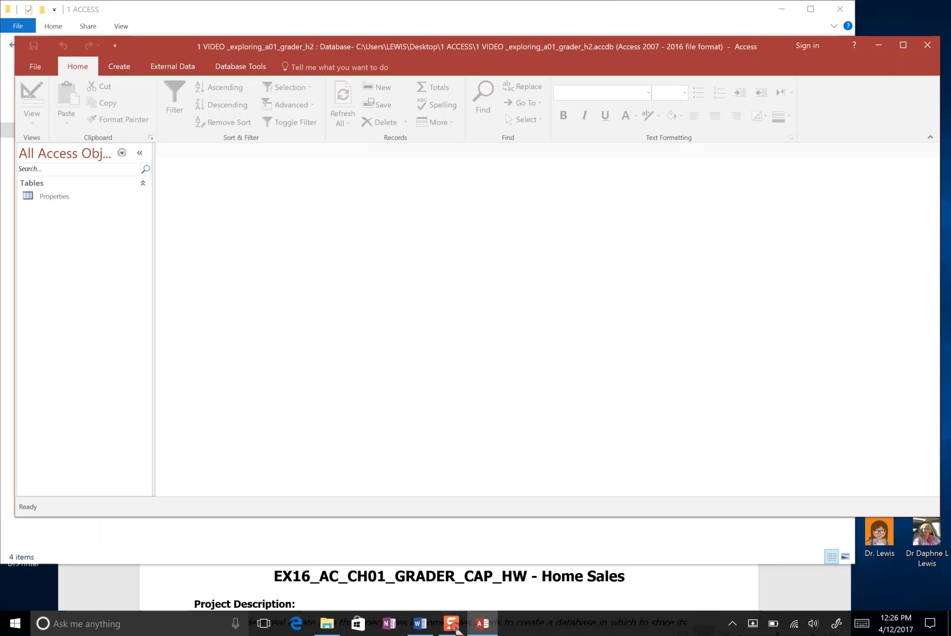
# In the Word instructions, break the line after "Create a new table in Design view." in step 2 and highlight that sentence yellow.
pyautogui.click(454, 627)
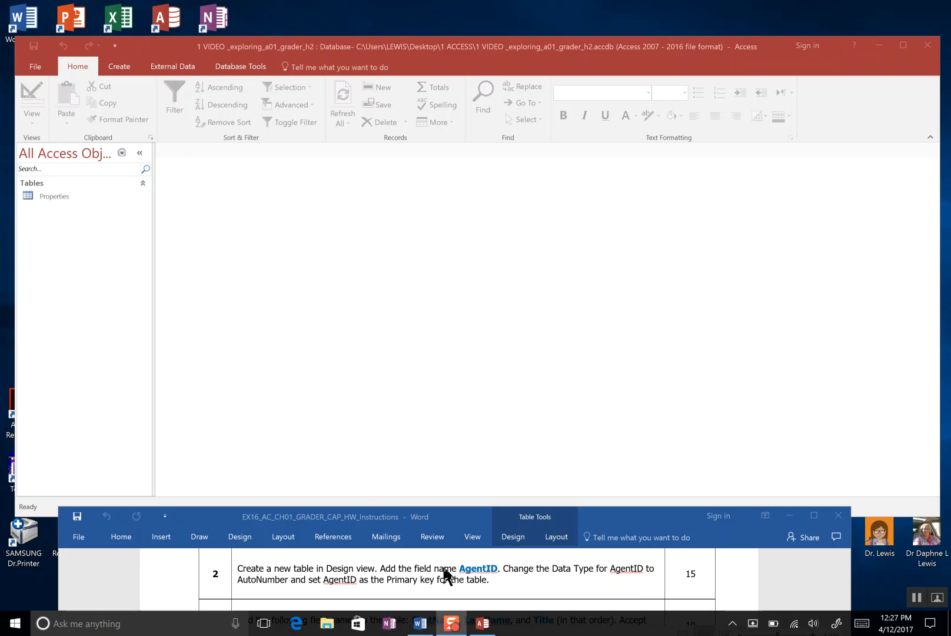
pyautogui.click(379, 567)
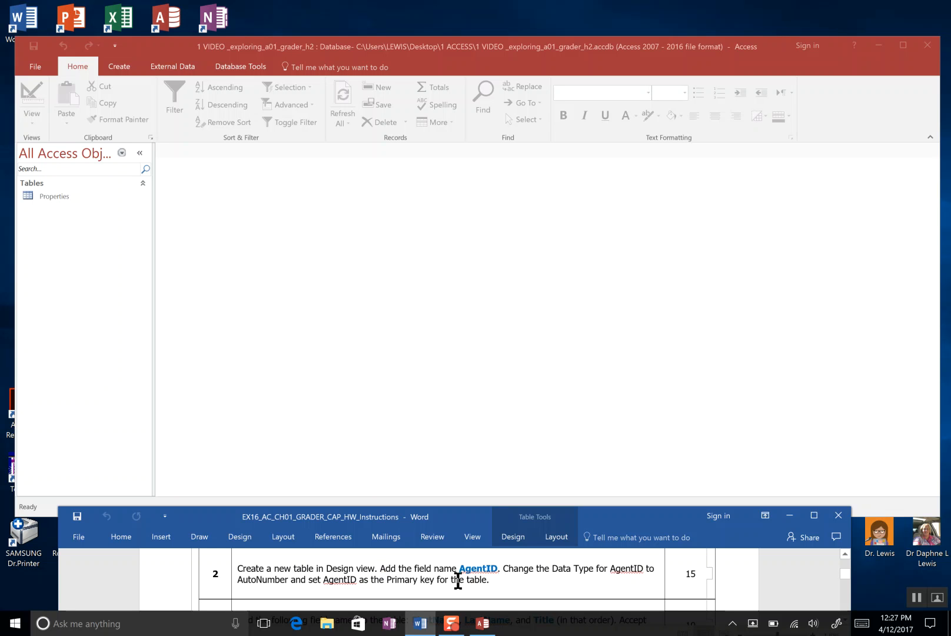
pyautogui.press('Return')
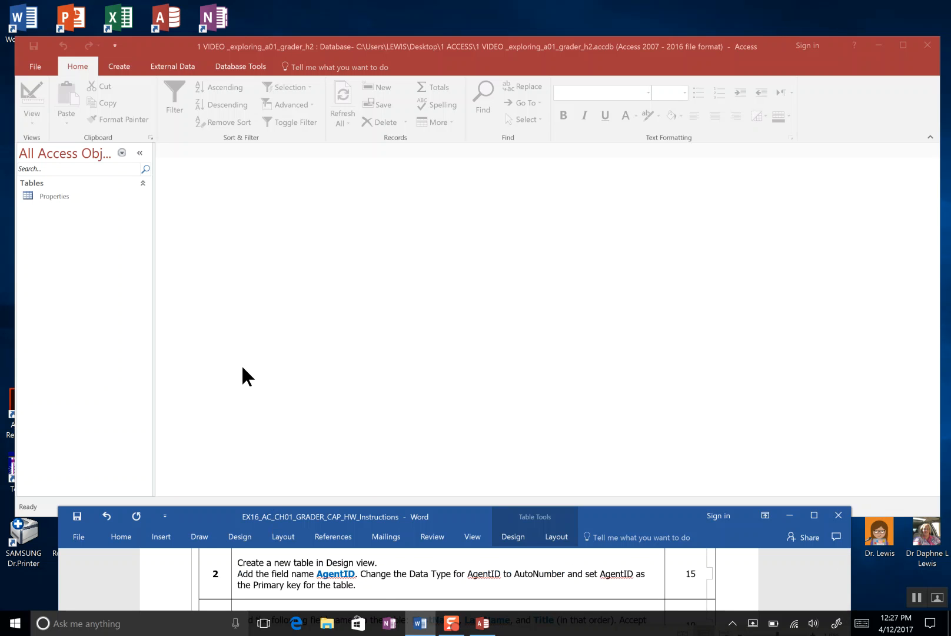
pyautogui.moveTo(384, 562); pyautogui.dragTo(238, 564)
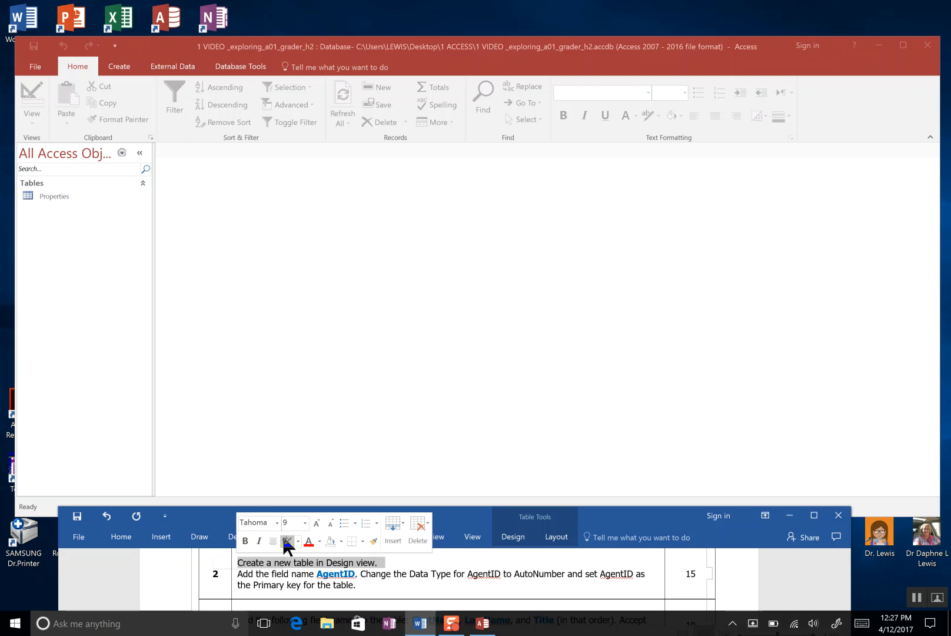
pyautogui.click(286, 542)
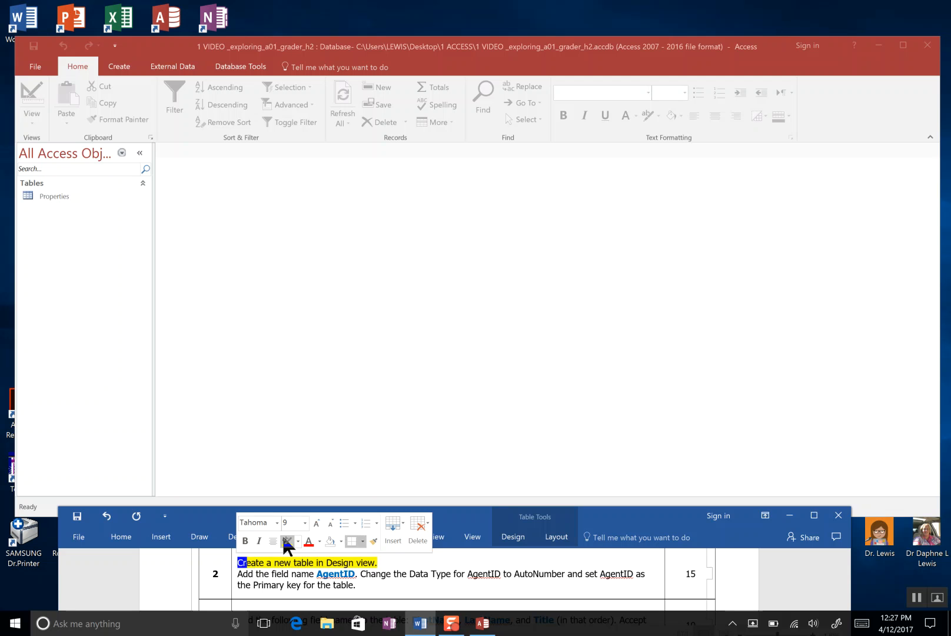
# In Access, create a new table and switch it to Design View, saving it as Agents.
pyautogui.click(119, 66)
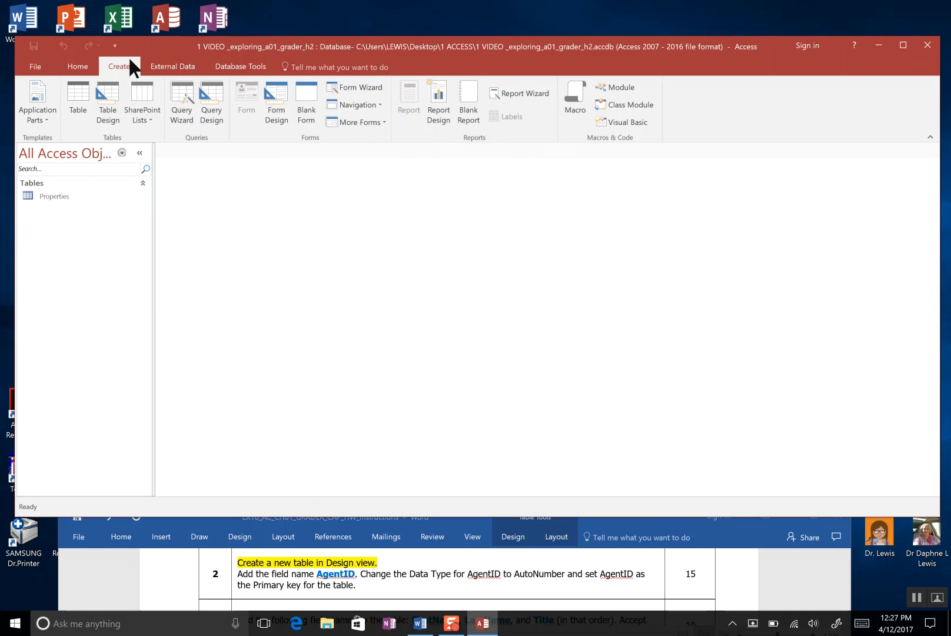
pyautogui.click(79, 92)
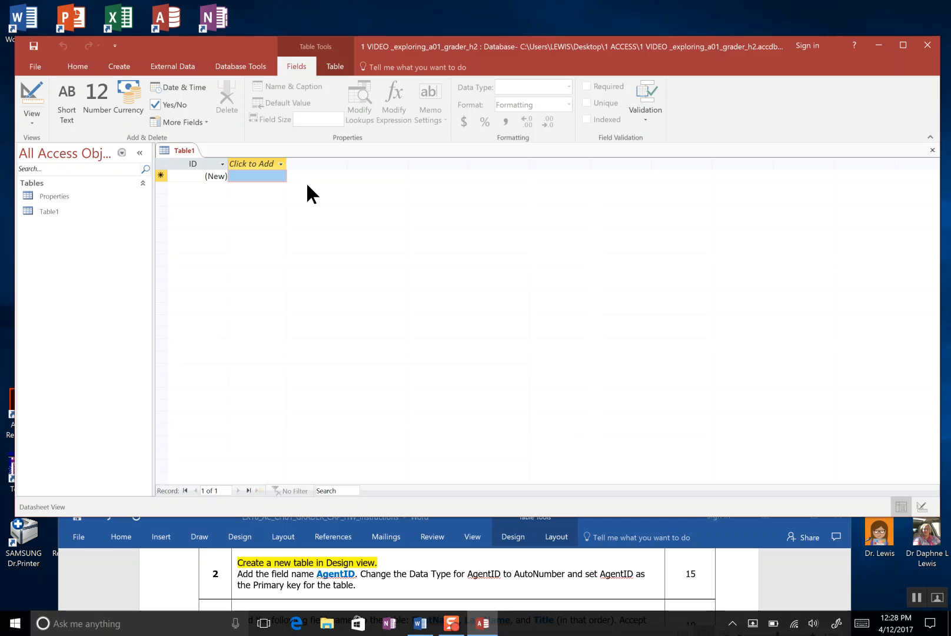
pyautogui.click(34, 121)
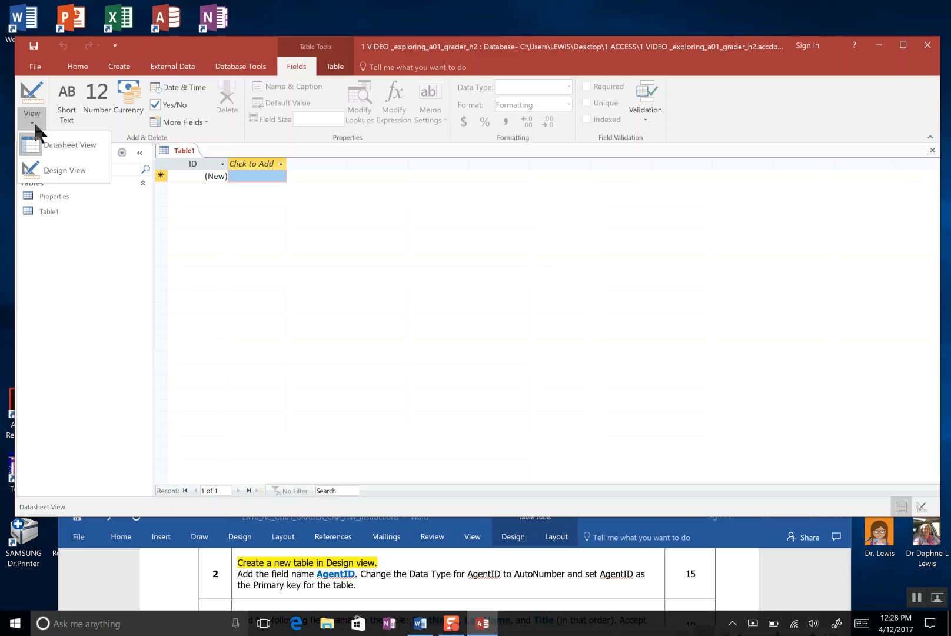
pyautogui.click(67, 164)
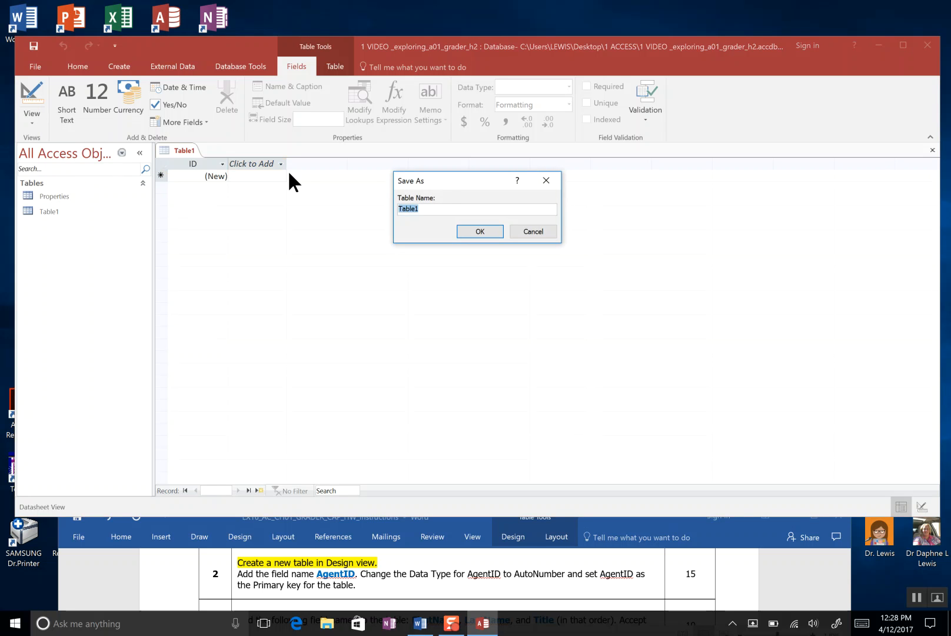
pyautogui.moveTo(445, 179); pyautogui.dragTo(223, 196)
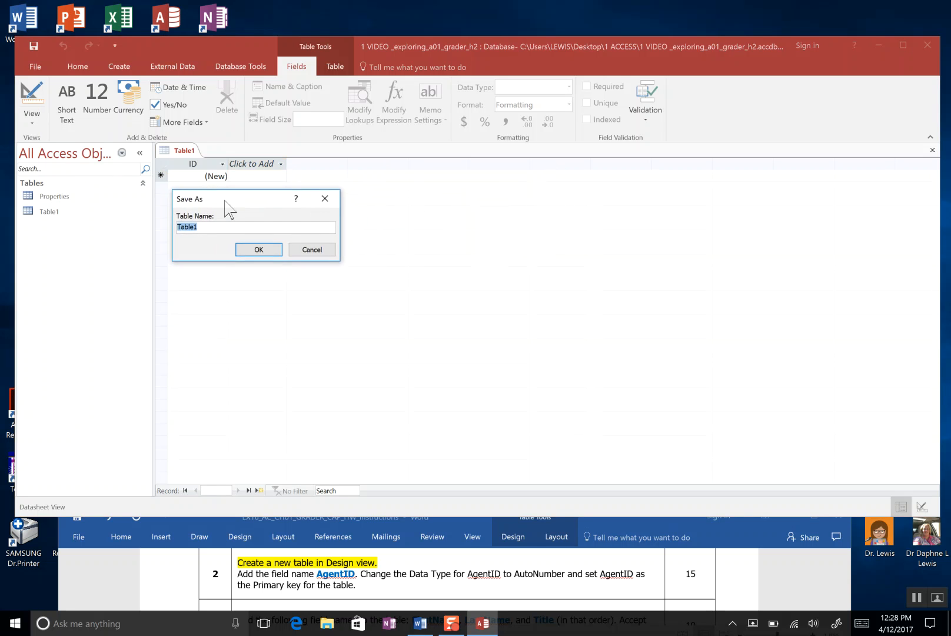
pyautogui.write('Agents')
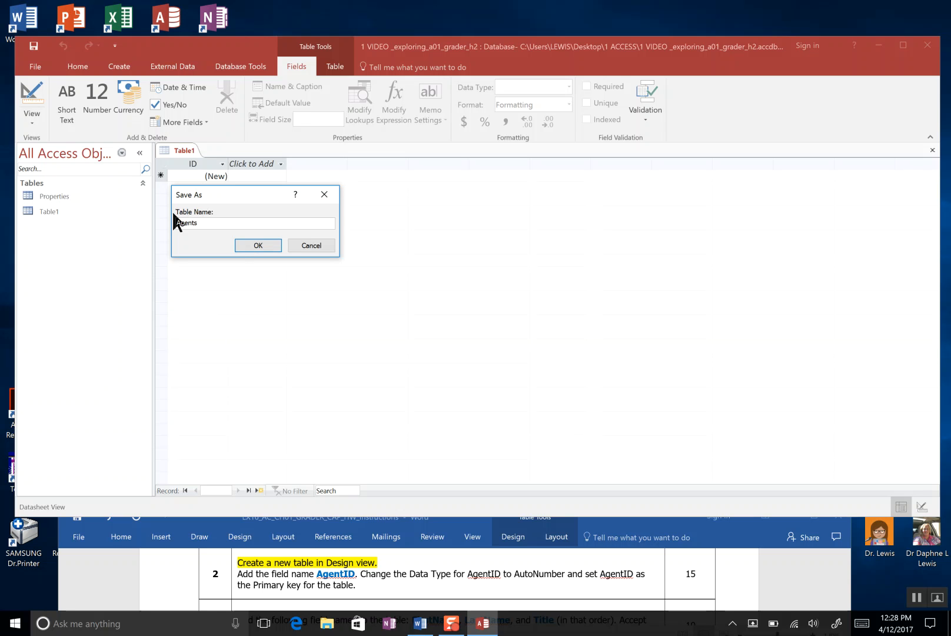
pyautogui.click(257, 243)
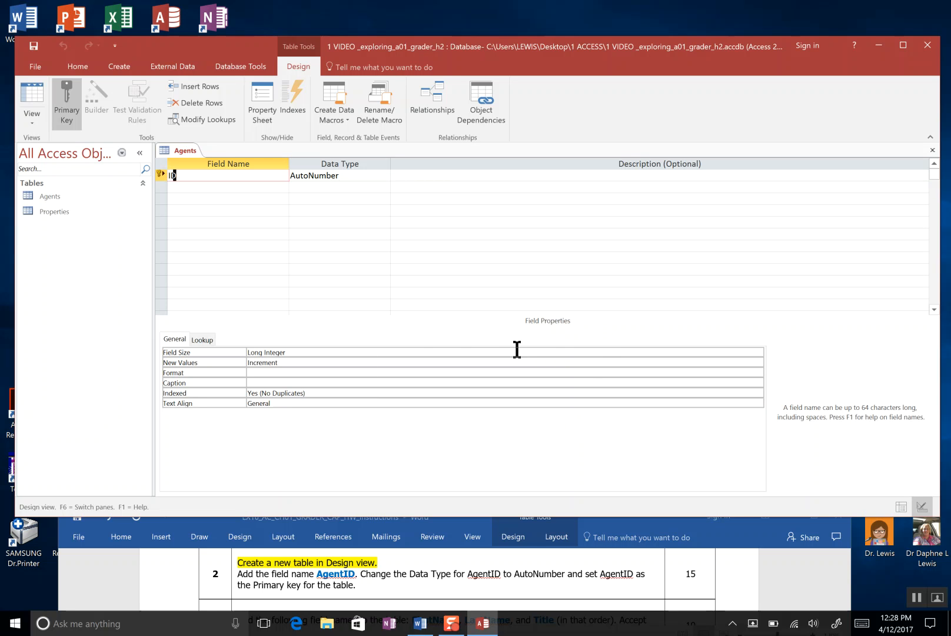
pyautogui.click(39, 119)
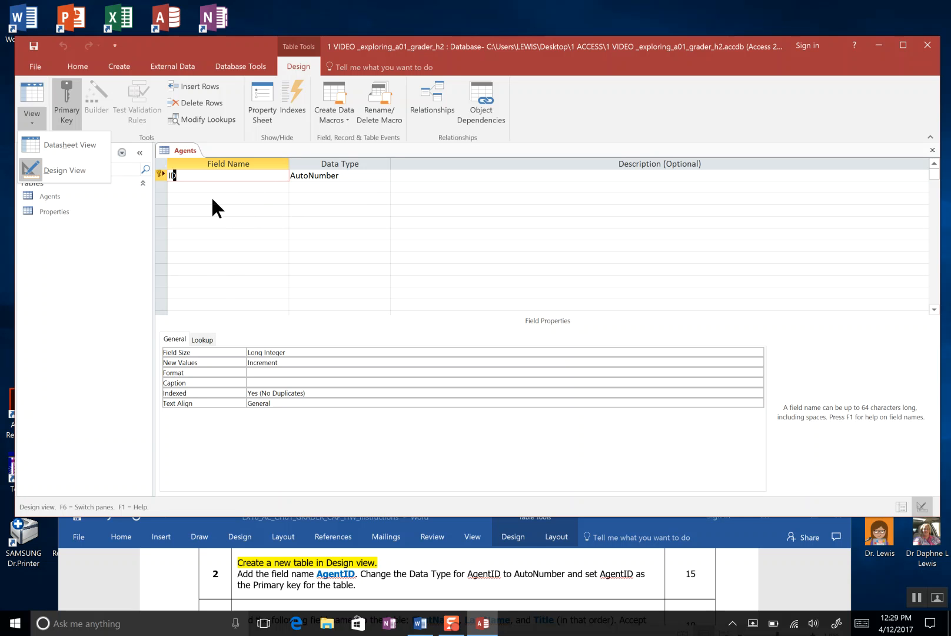
pyautogui.click(161, 174)
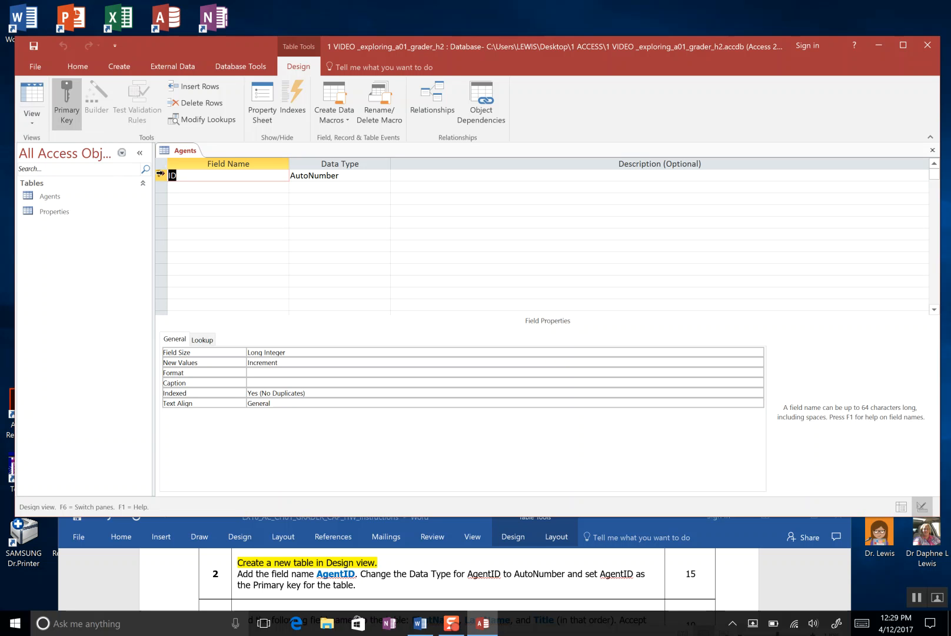
pyautogui.click(160, 174)
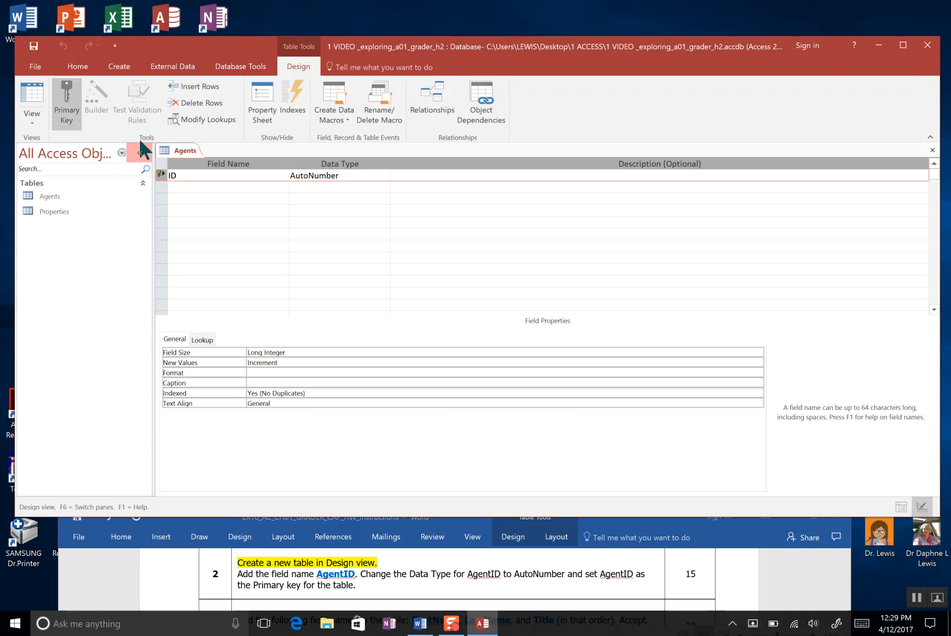
pyautogui.click(68, 116)
# In the Word instructions, break the line after "Add the field name AgentID." in step 2.
pyautogui.click(357, 573)
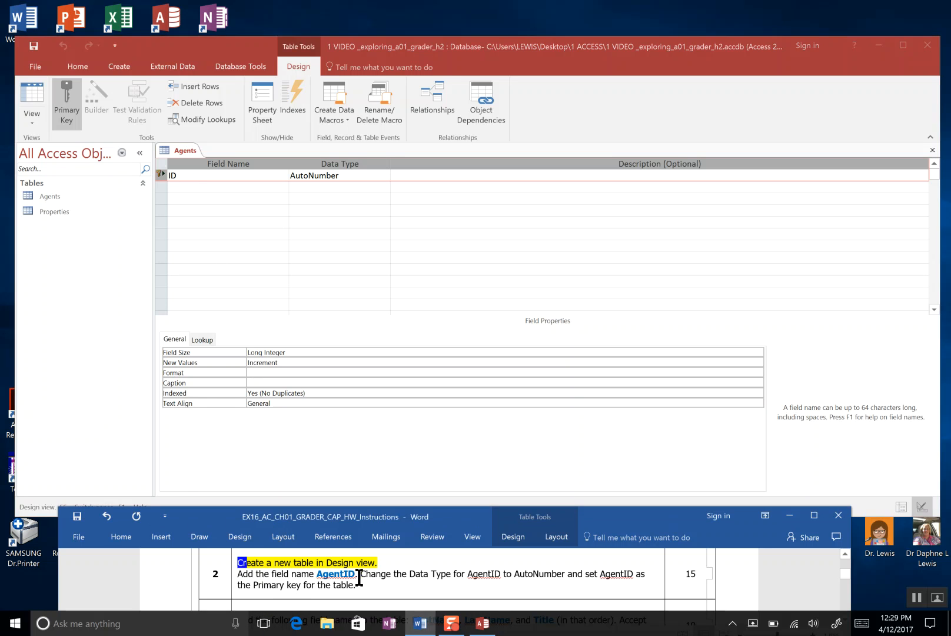
pyautogui.press('Return')
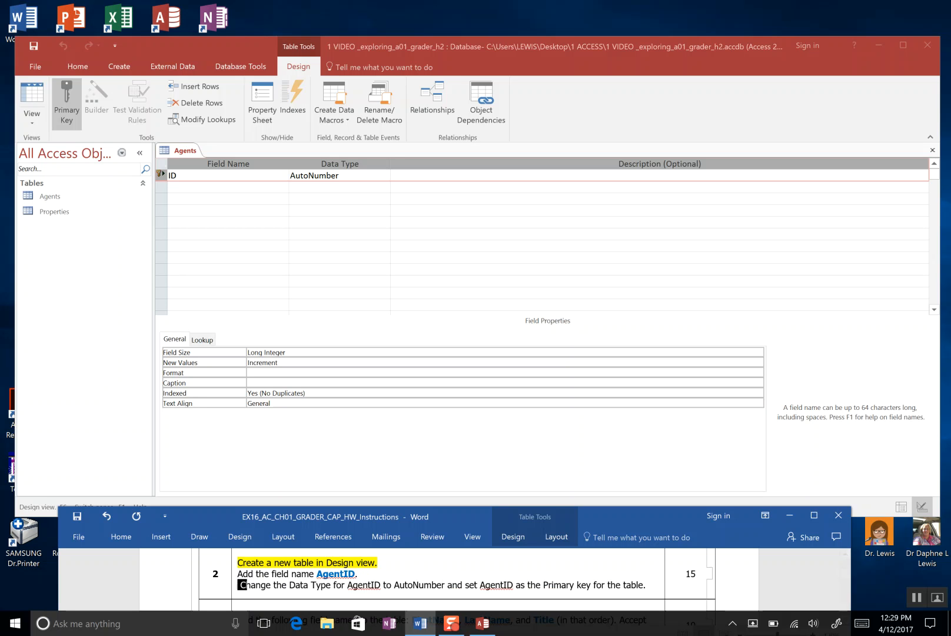
# In Access, rename the ID field of the Agents table as AgentID.
pyautogui.click(183, 174)
pyautogui.press('Home')
pyautogui.write('Agent')
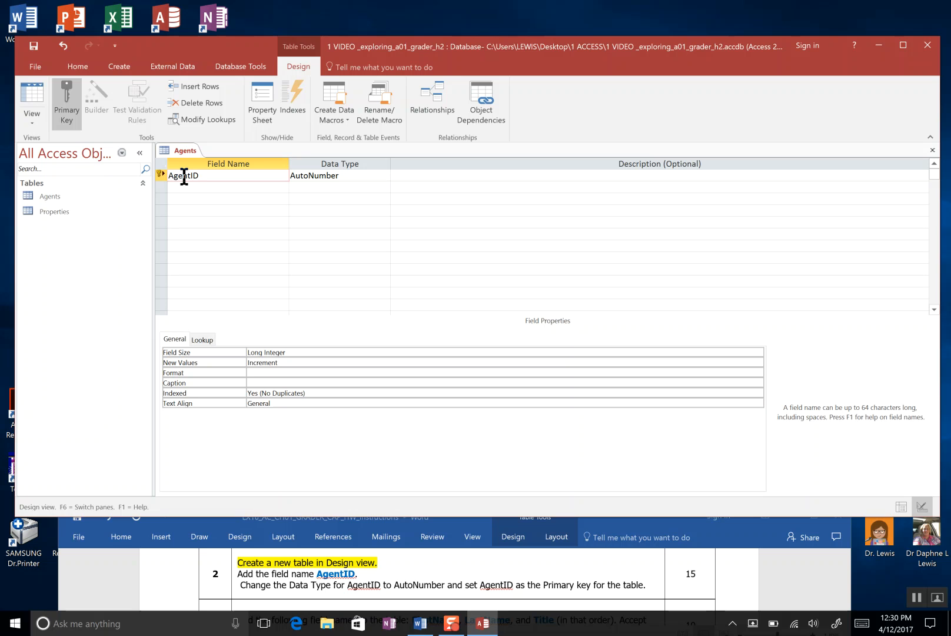
pyautogui.press('Tab')
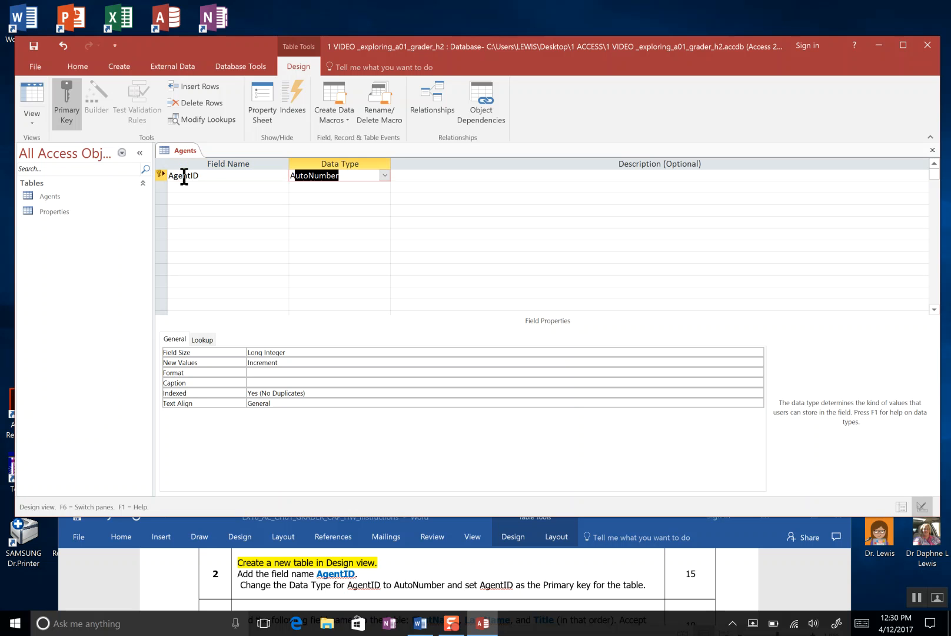
# Examine the data type choices for the AgentID field and whether it is designated as the primary key.
pyautogui.click(384, 175)
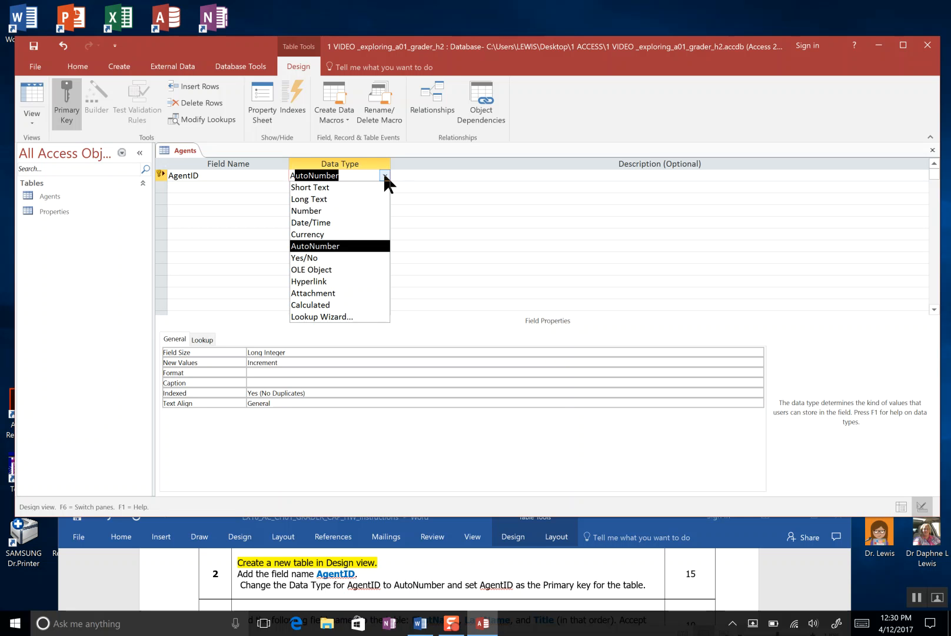
pyautogui.click(385, 175)
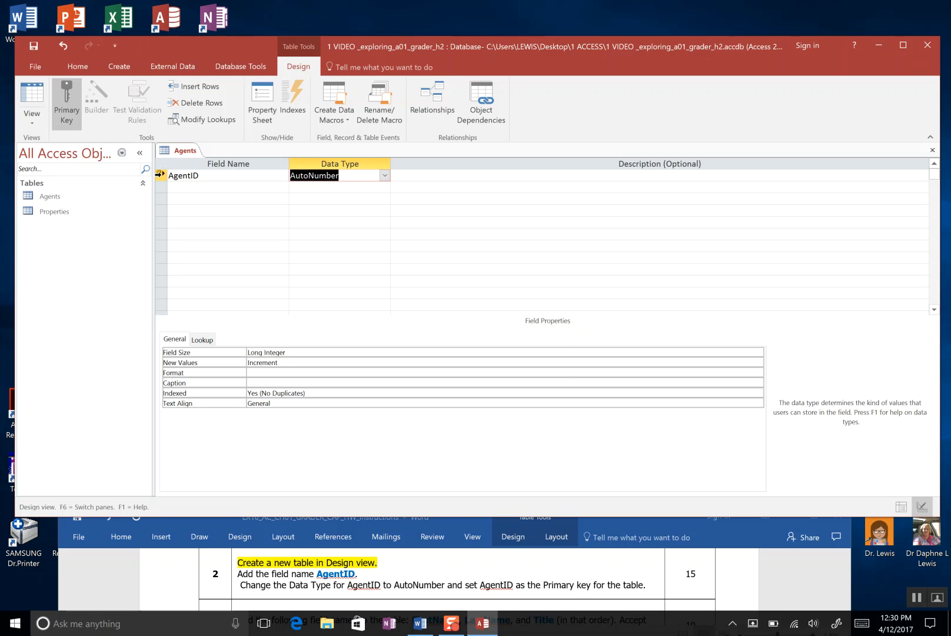
pyautogui.click(160, 175)
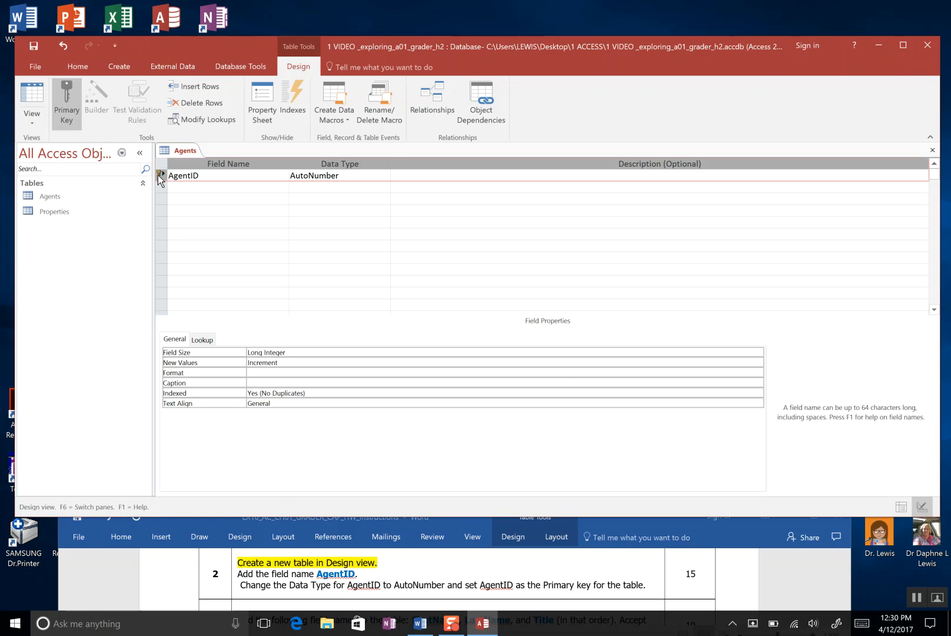
pyautogui.click(197, 177)
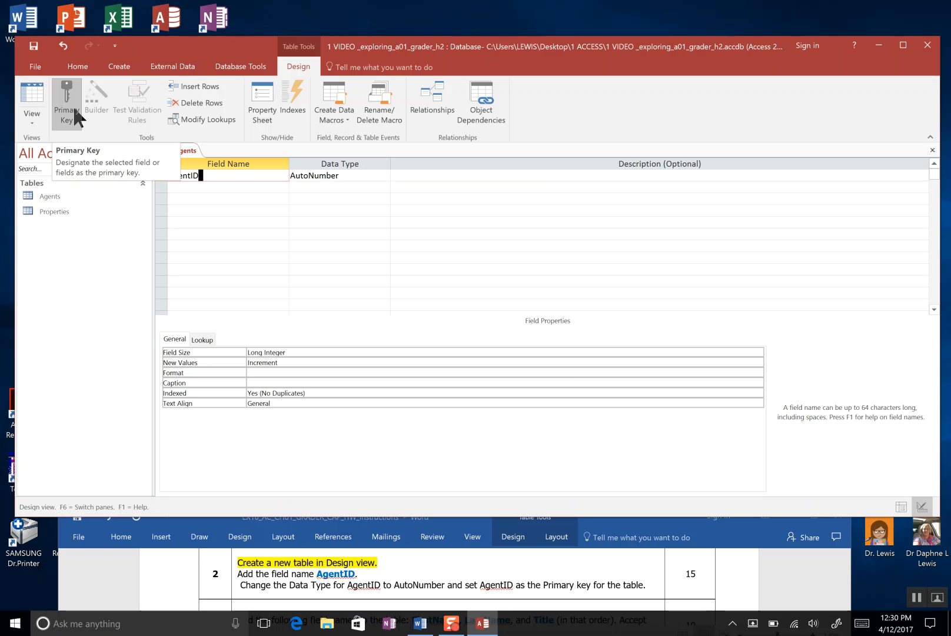
pyautogui.click(169, 189)
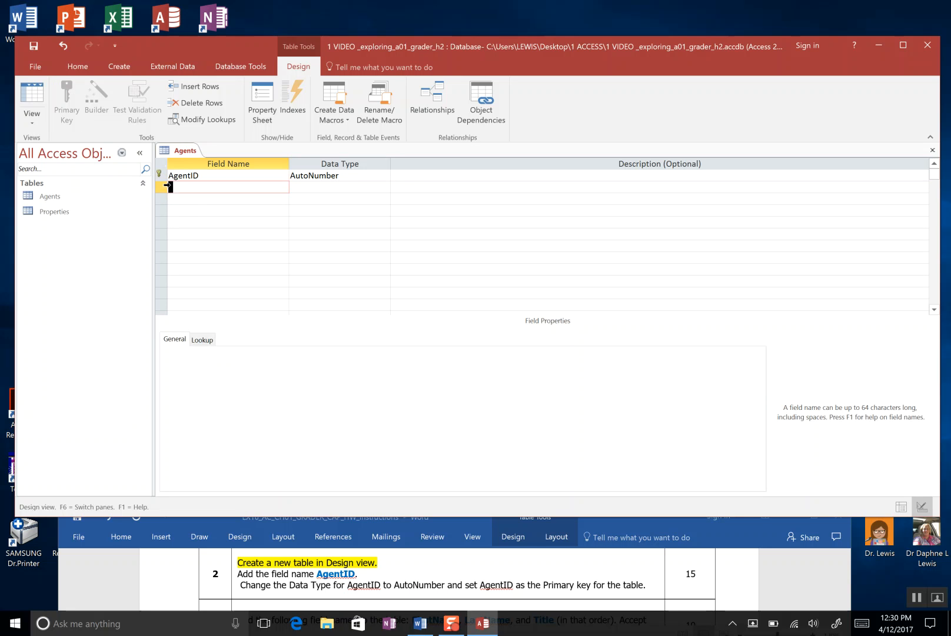
pyautogui.click(160, 176)
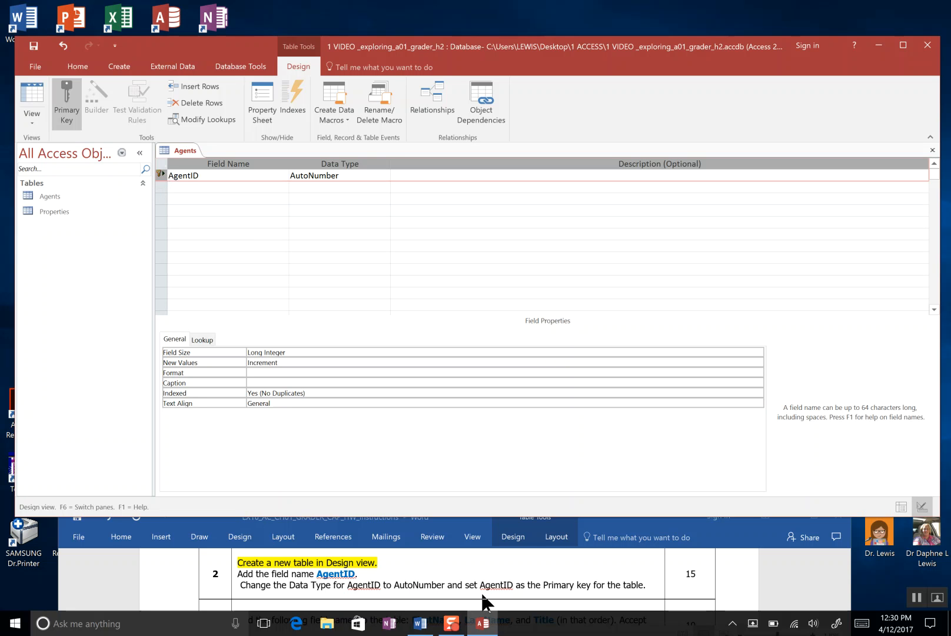
pyautogui.click(914, 593)
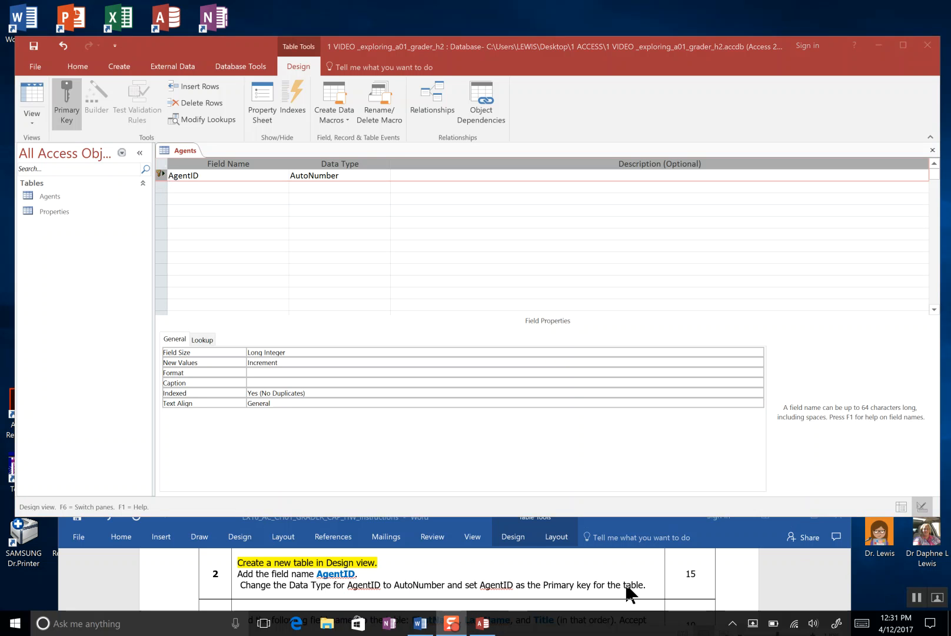